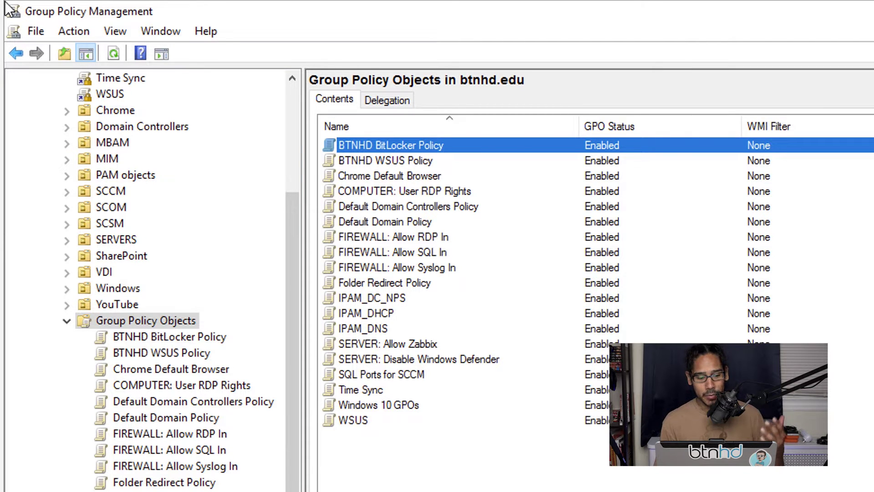
Create a group policy object named "COMPUTER: PowerShell and WinRM Policy" in btnhd.edu and open it for editing
right_click(168, 319)
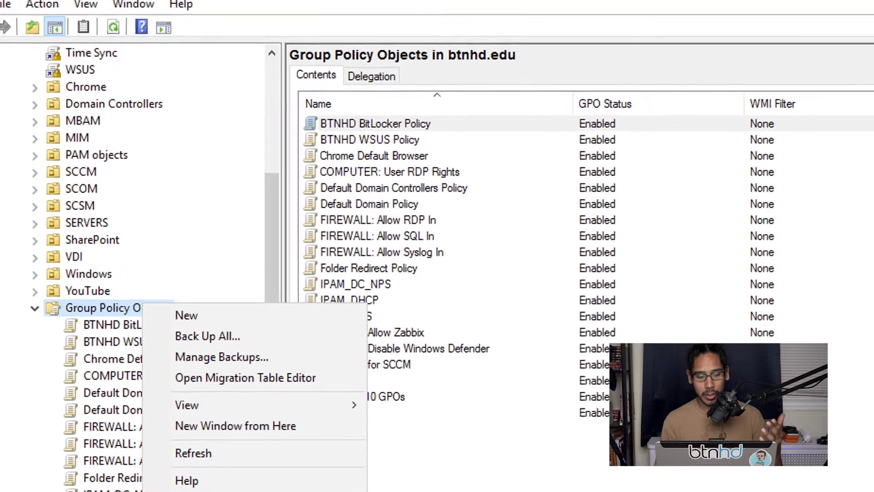
click(210, 327)
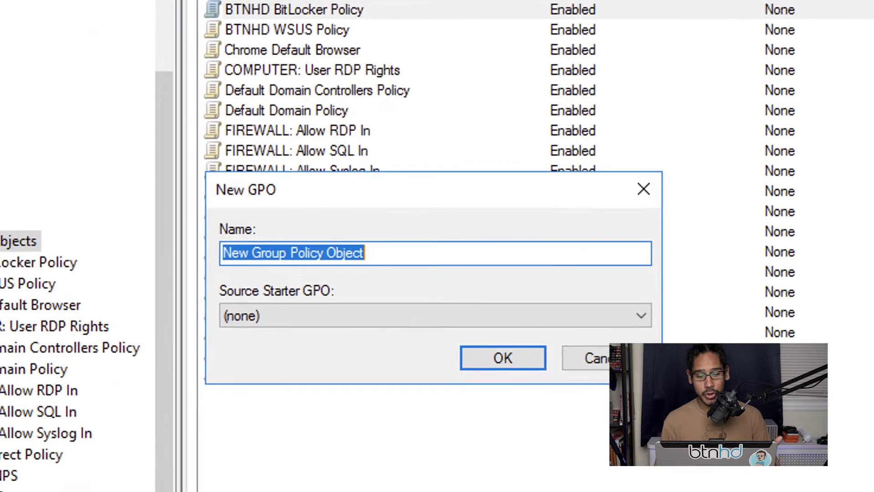
text(COMPUTER: PowerShell and WinRM Policy)
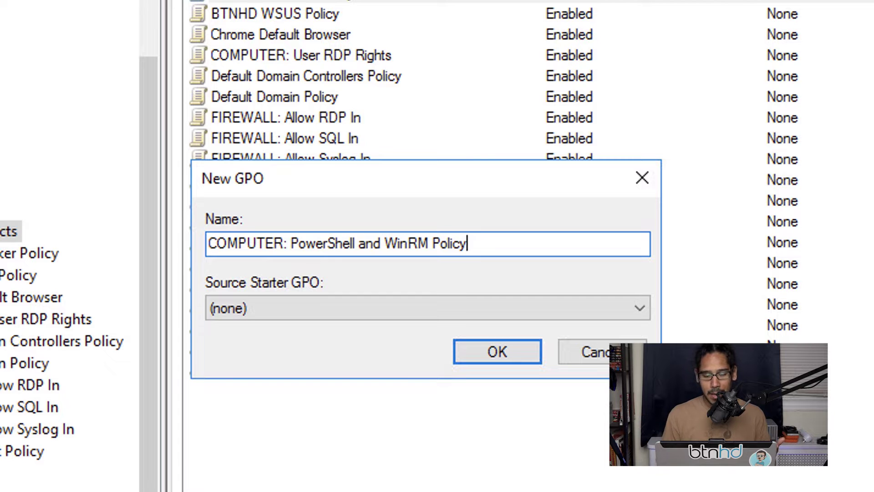
key(Return)
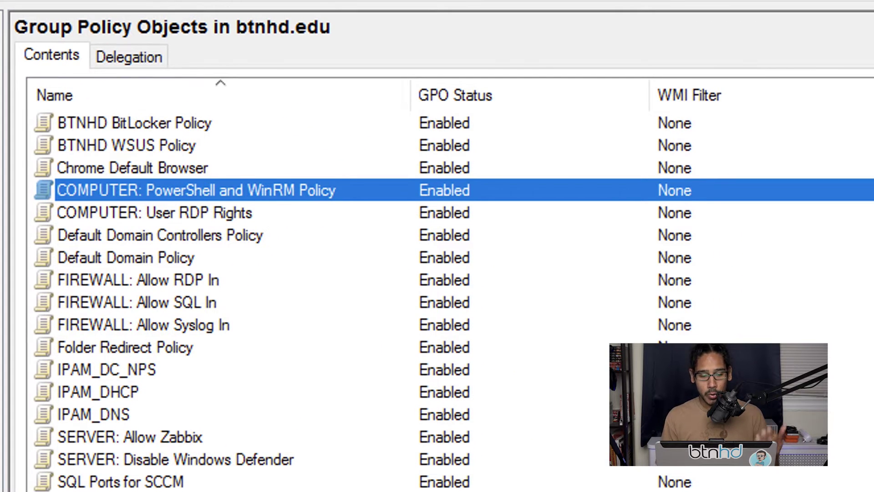
right_click(253, 190)
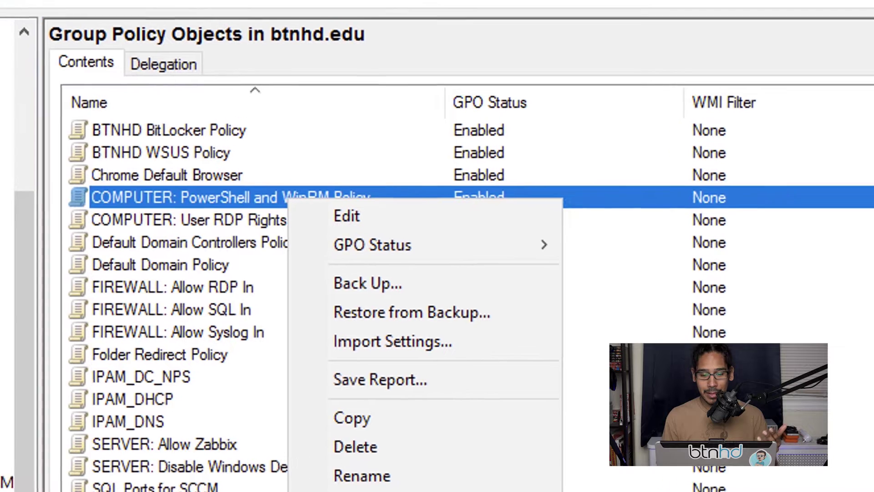
click(312, 209)
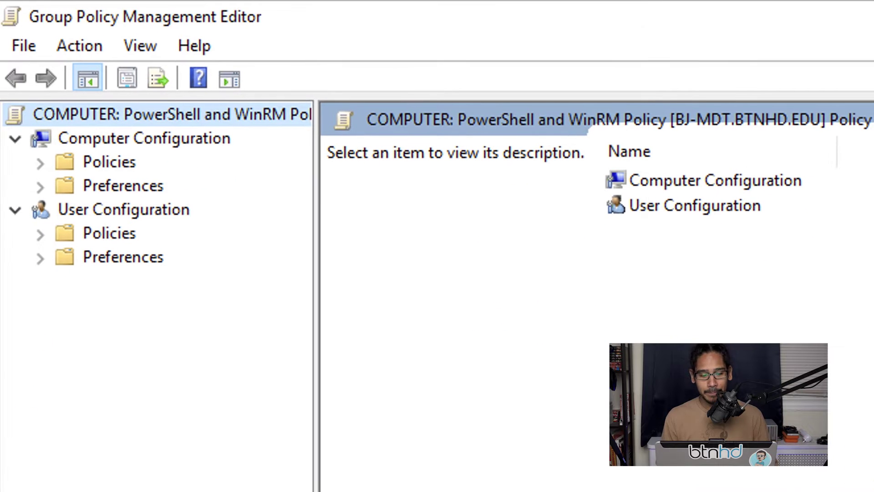
Under the computer's System Services security settings, define the Windows Remote Management (WS-Management) service policy with Automatic startup mode
click(144, 138)
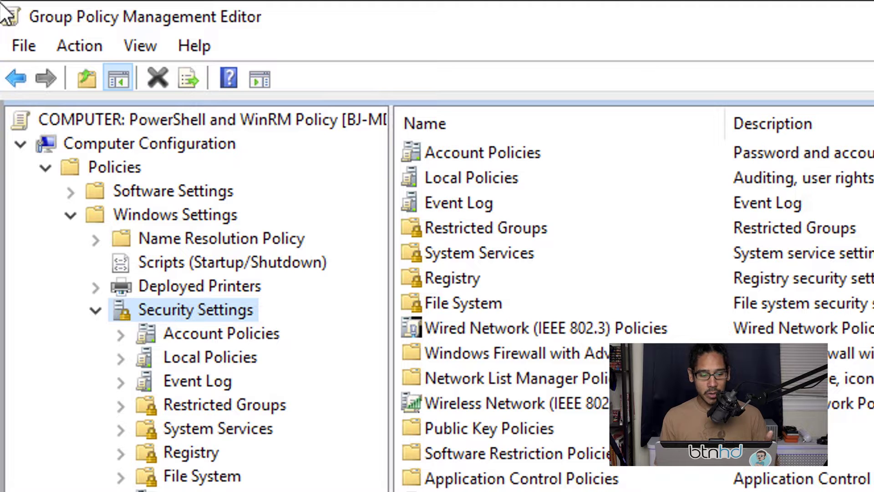
key(s)
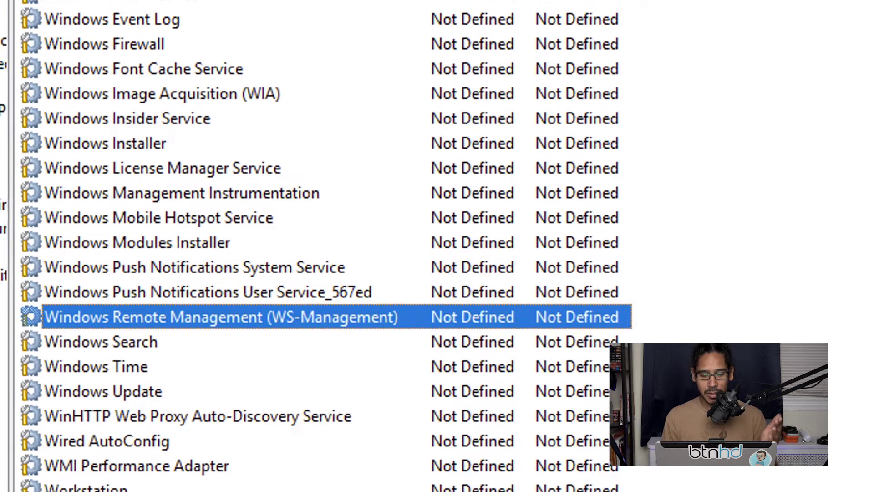
key(Return)
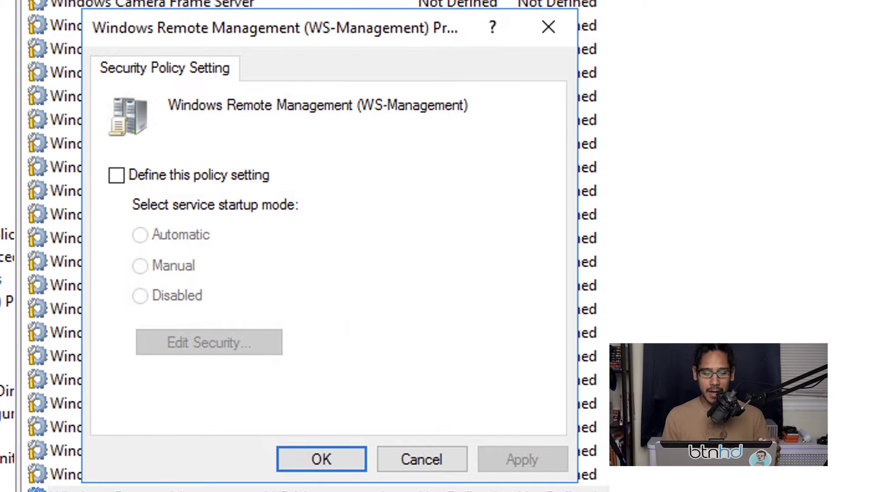
key(space)
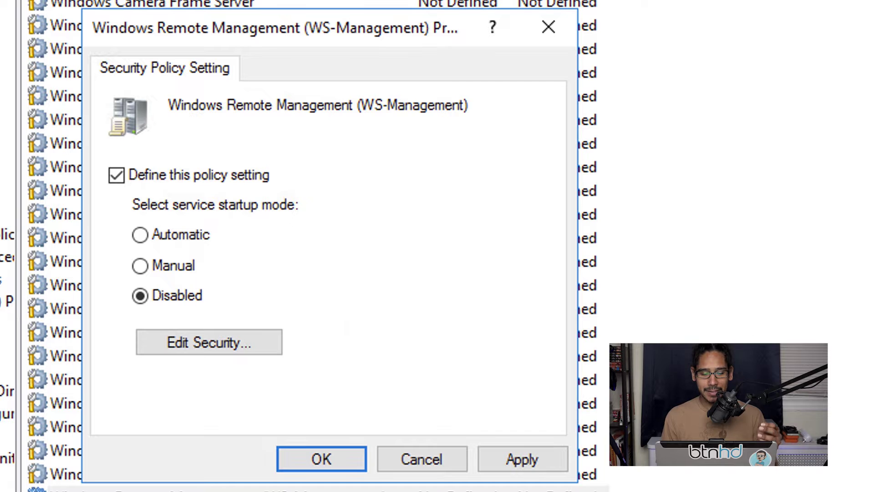
click(140, 235)
key(alt+a)
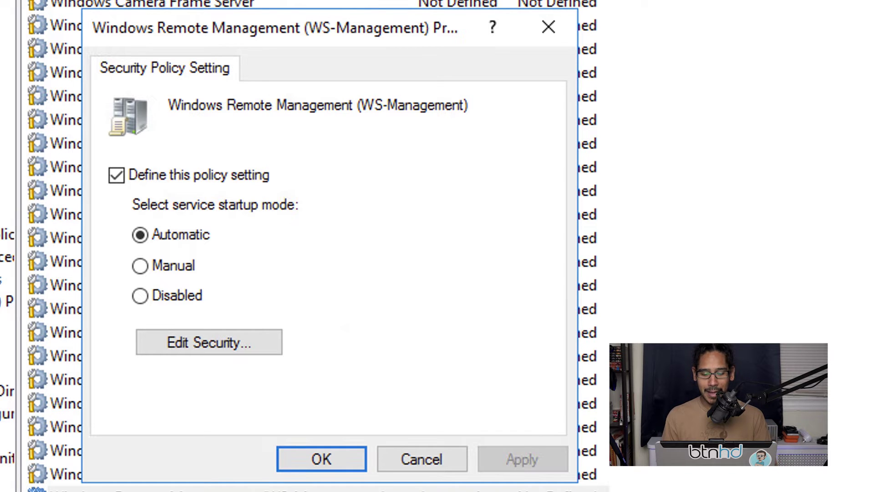
key(Return)
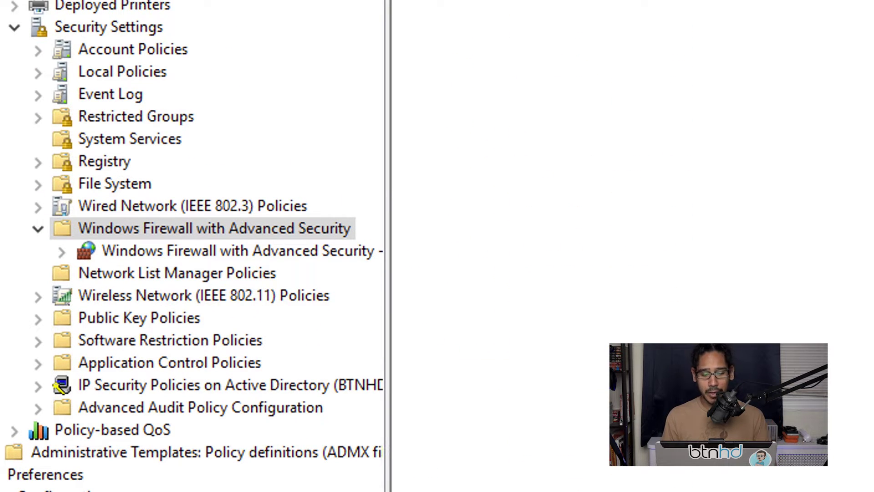
Start a new inbound Windows Firewall rule of type Port, covering TCP on specific local port 5985
double_click(238, 251)
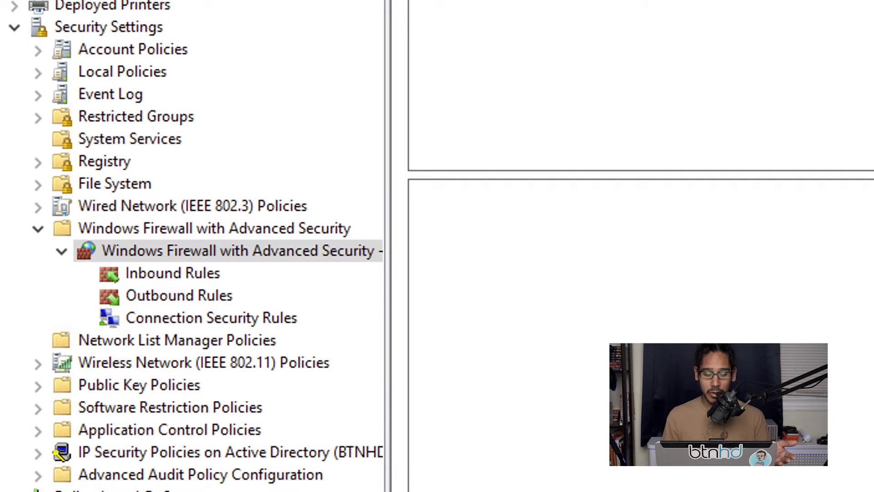
click(172, 273)
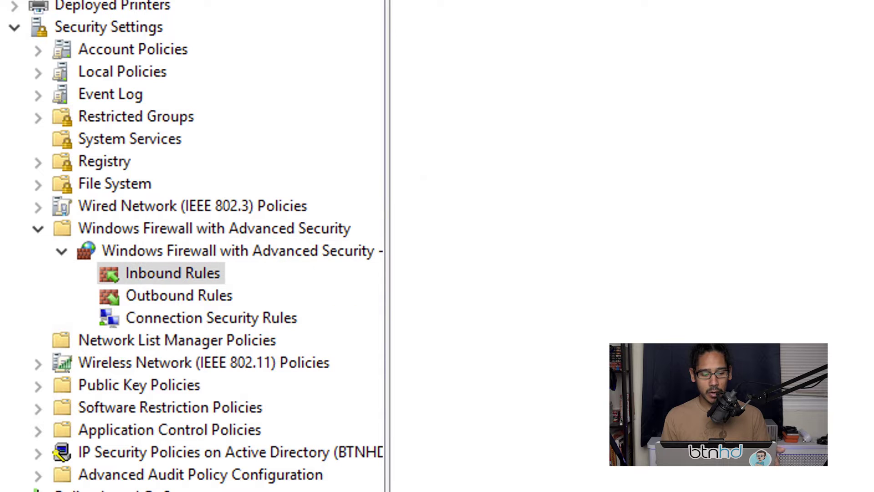
right_click(208, 273)
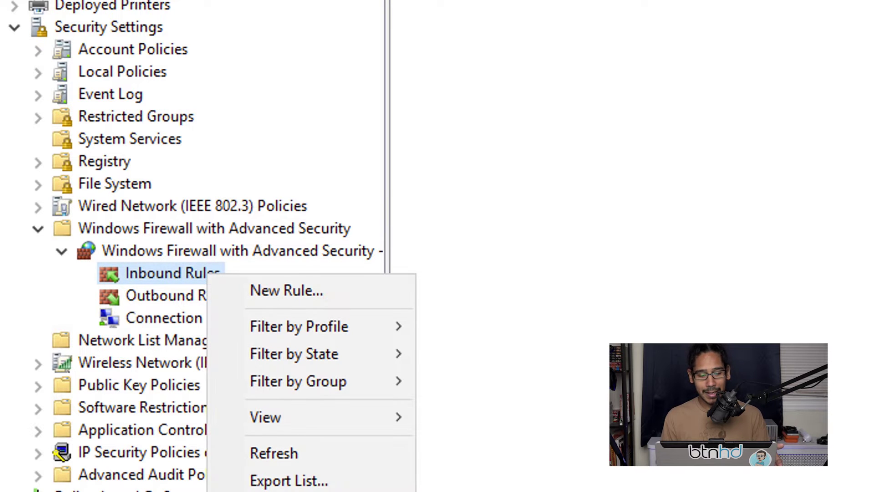
click(286, 290)
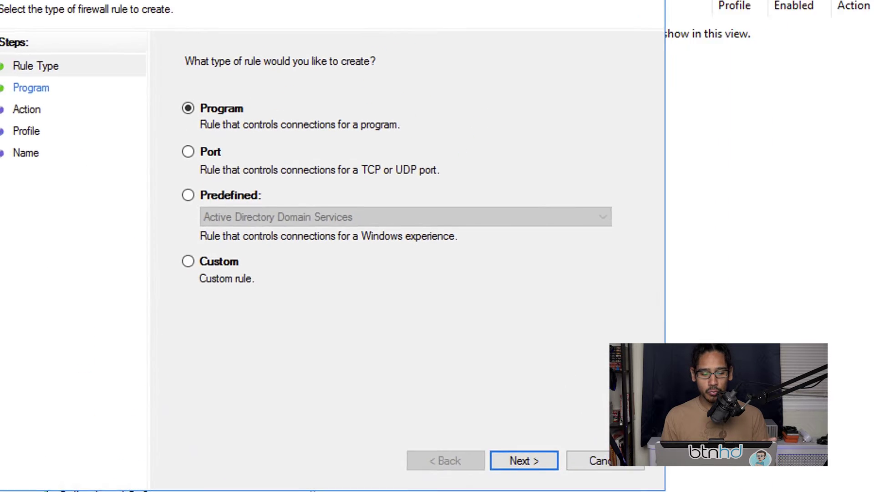
click(175, 190)
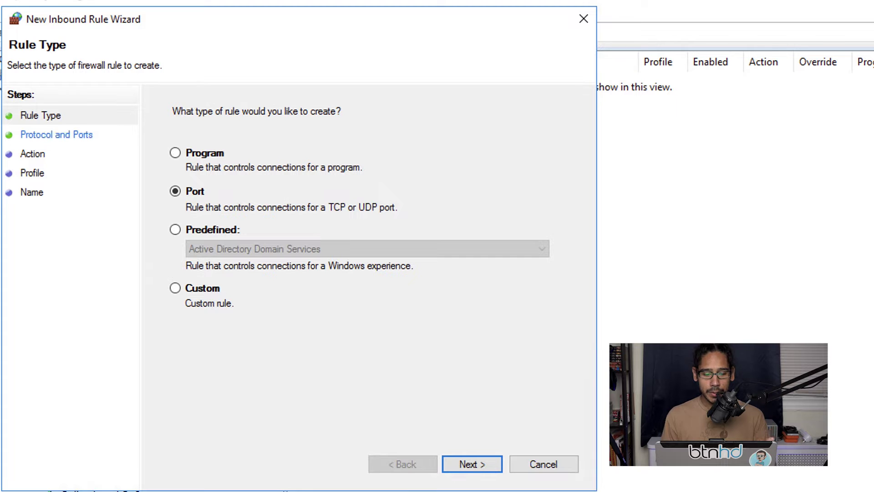
click(471, 463)
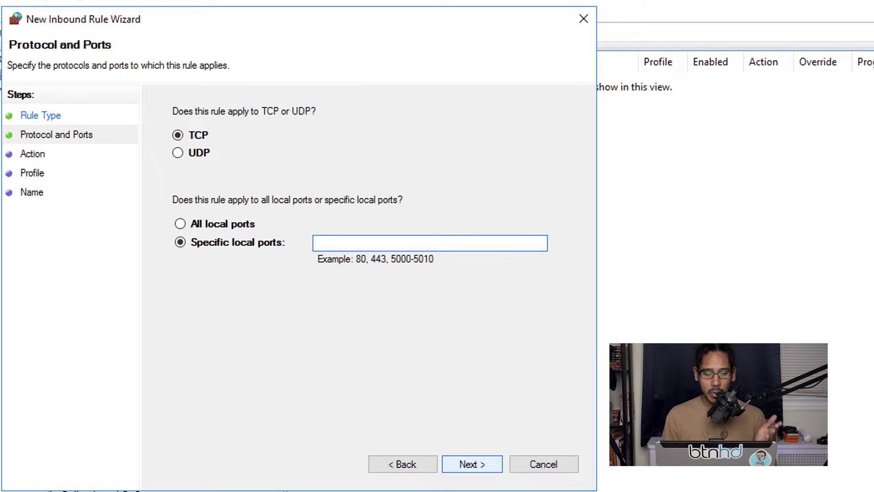
text(5985)
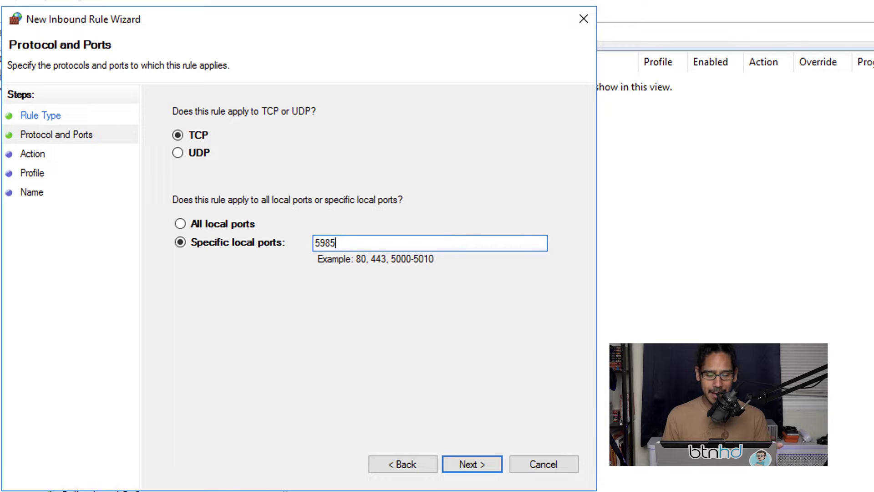
key(Return)
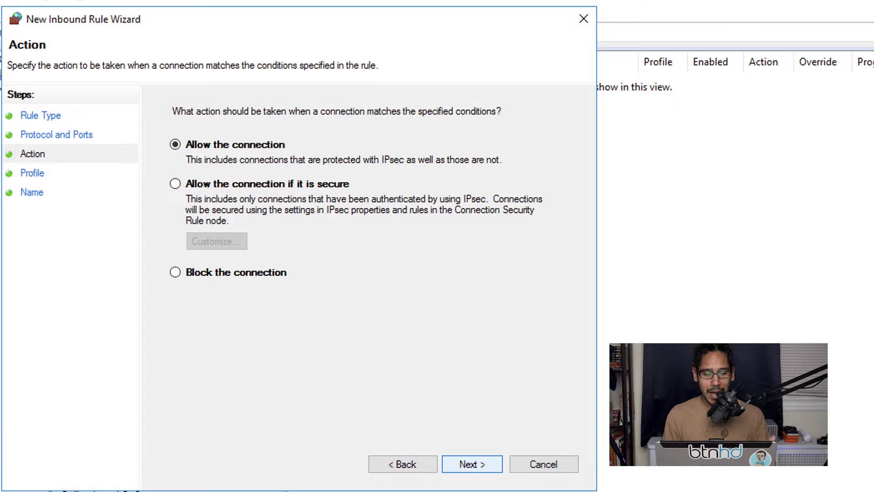
Allow the connection for the Domain, Private and Public profiles and name the rule "Windows Remote Management (HTTP-In)"
key(Return)
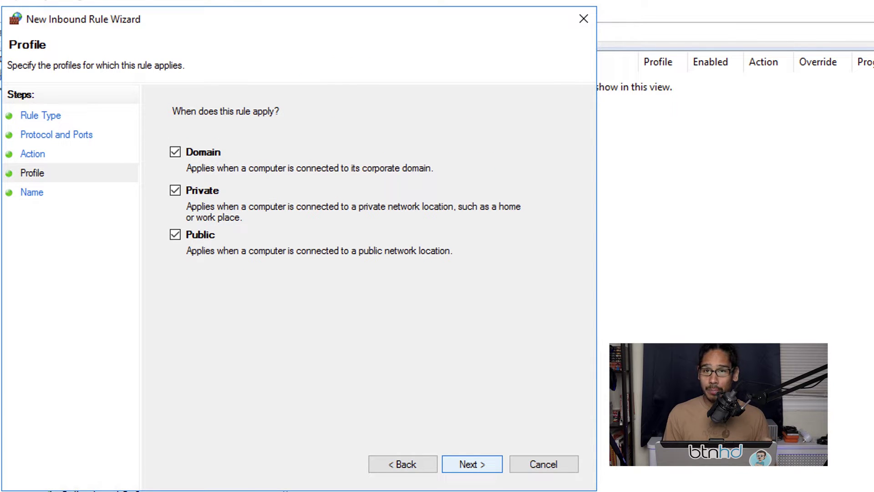
key(Return)
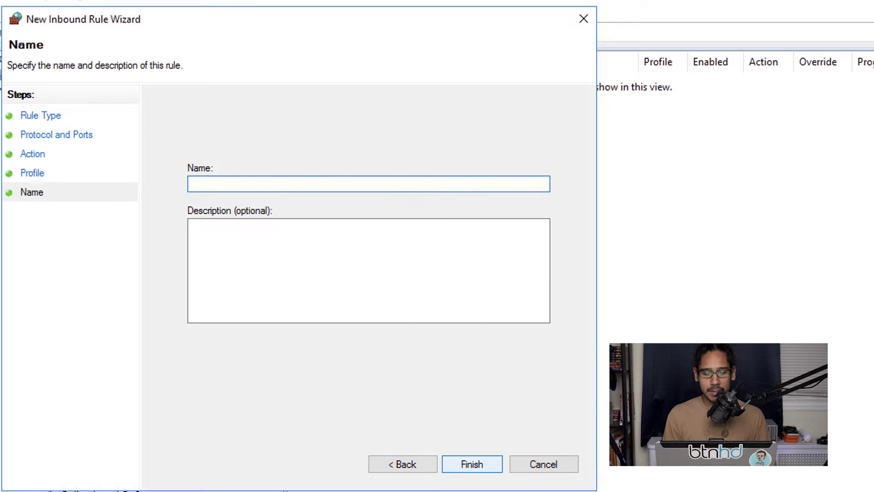
text(Windows Remote Management (HTTP-In))
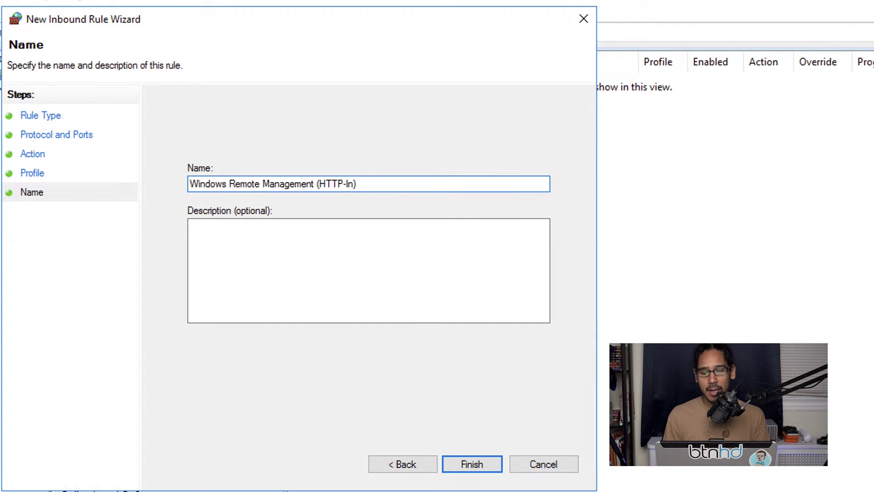
key(Return)
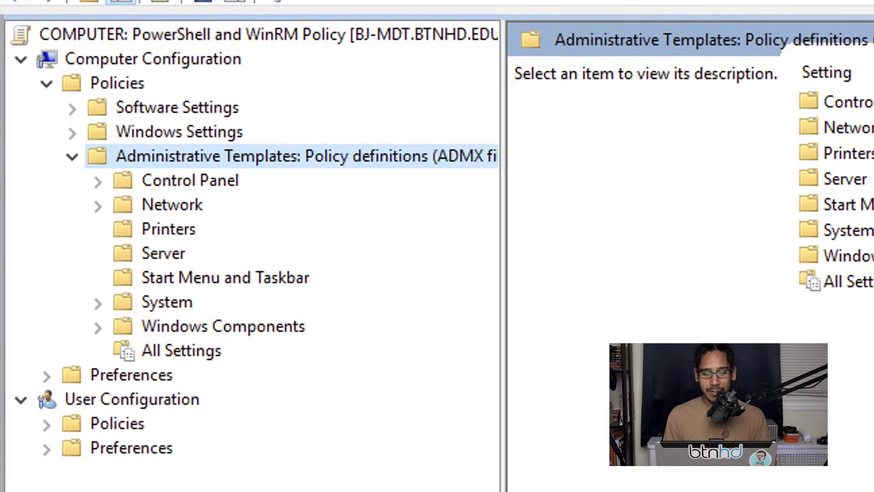
Enable Turn on Script Execution for Windows PowerShell in the computer's Administrative Templates, with execution policy "Allow local scripts and remote signed scripts"
double_click(223, 326)
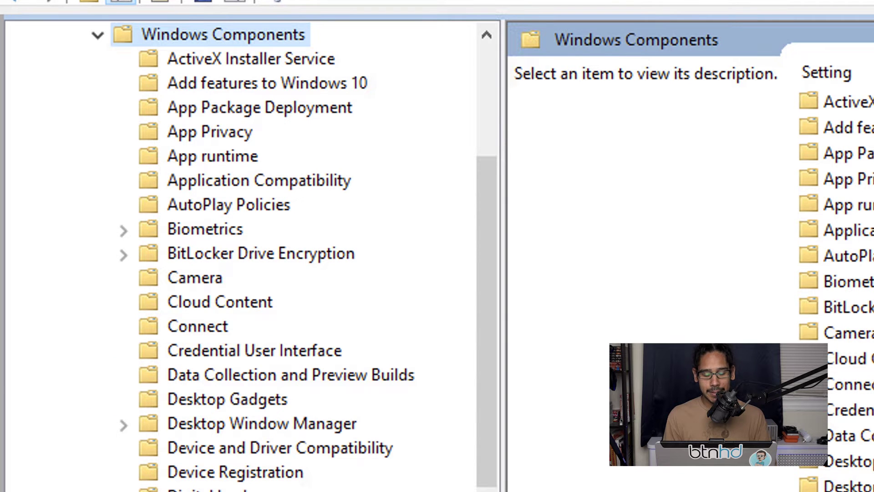
click(232, 456)
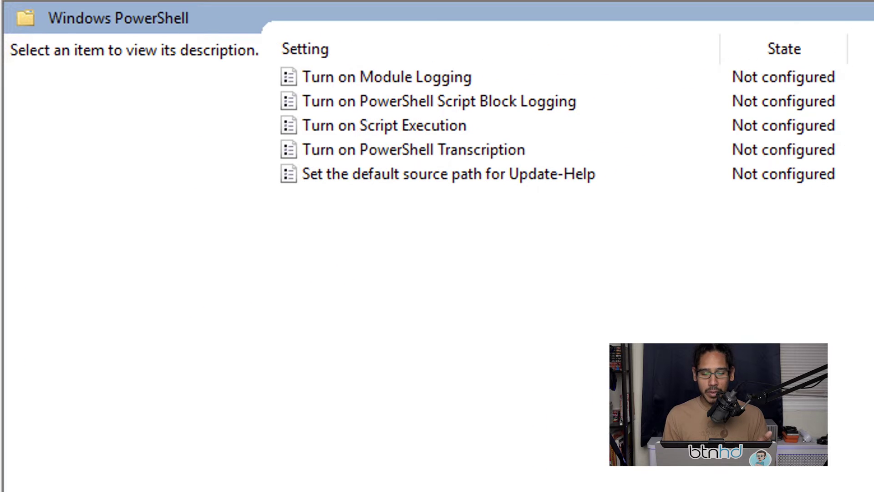
click(384, 125)
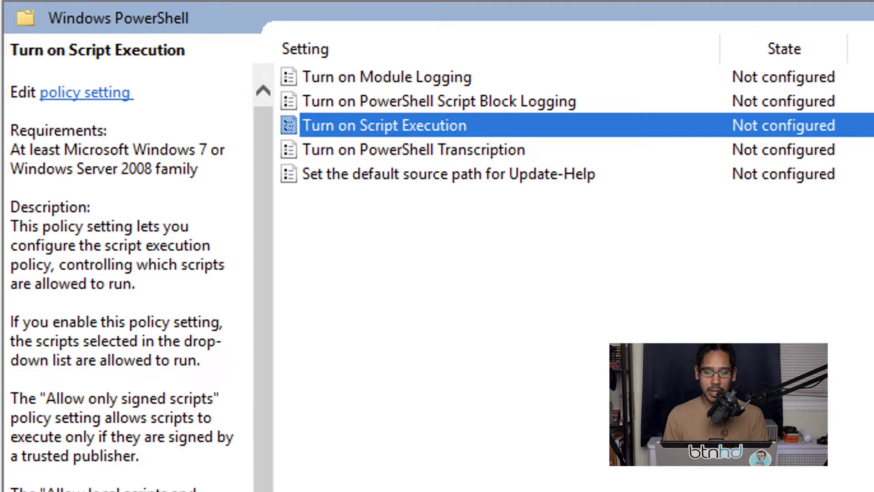
double_click(384, 125)
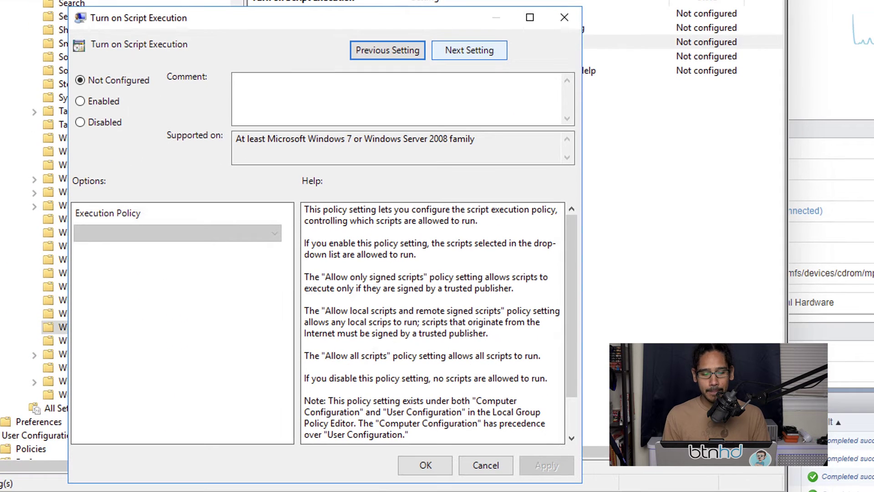
click(80, 101)
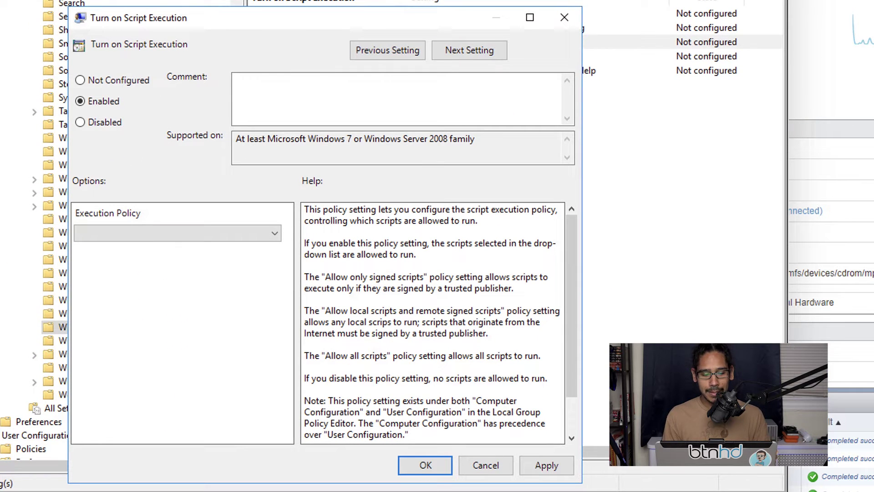
click(177, 232)
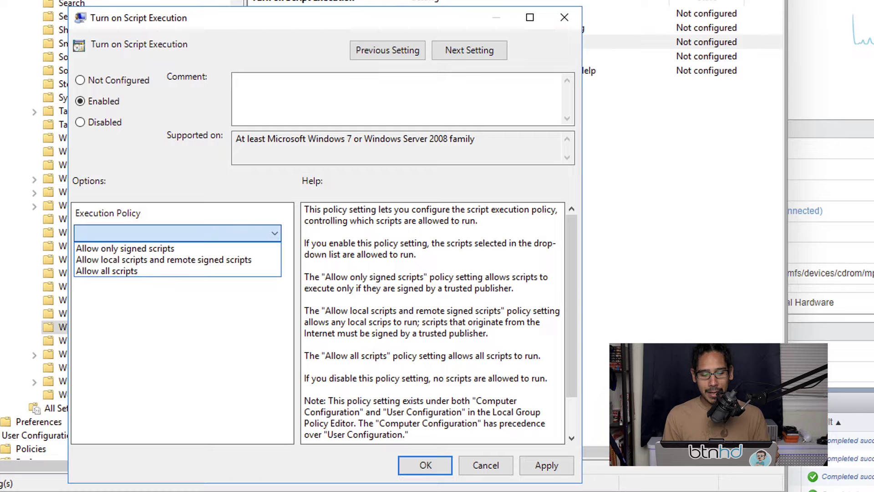
click(164, 259)
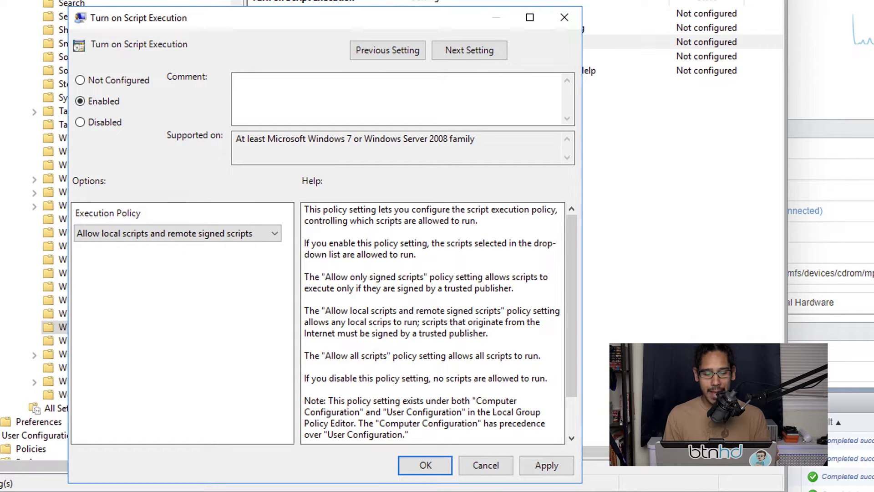
key(Return)
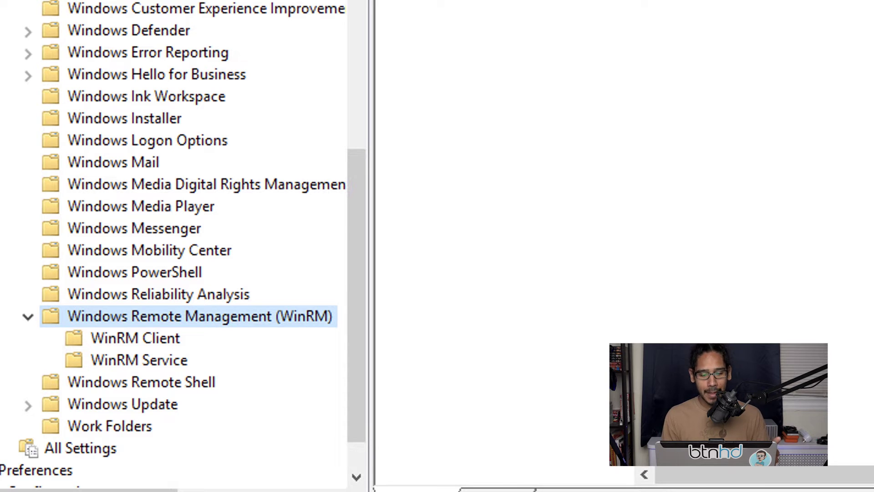
Set Allow Basic authentication to Disabled in the WinRM Client policy settings
click(135, 337)
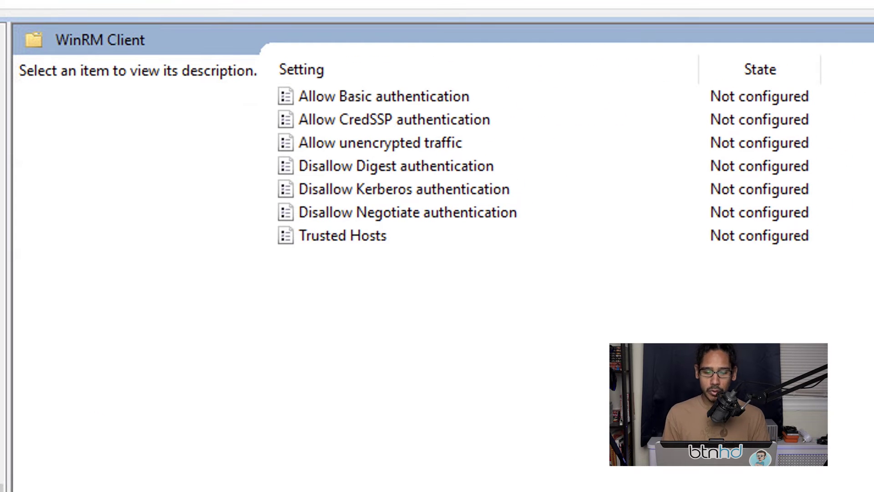
click(383, 96)
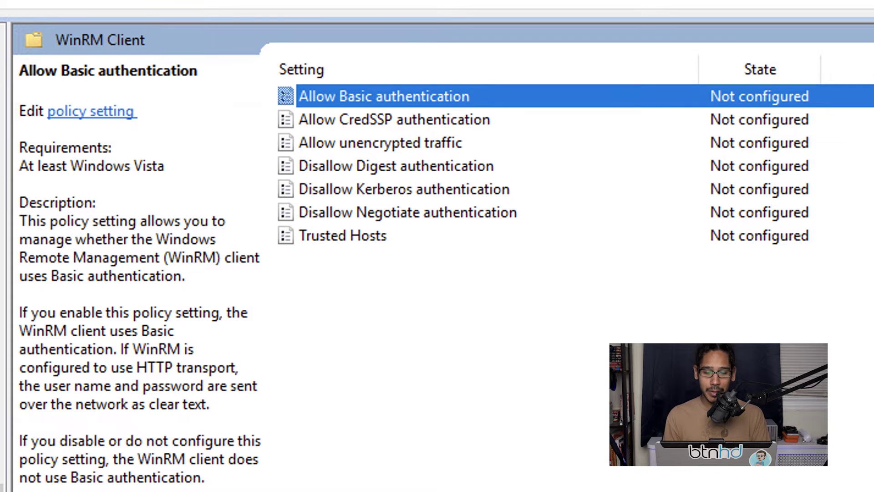
double_click(384, 96)
click(20, 127)
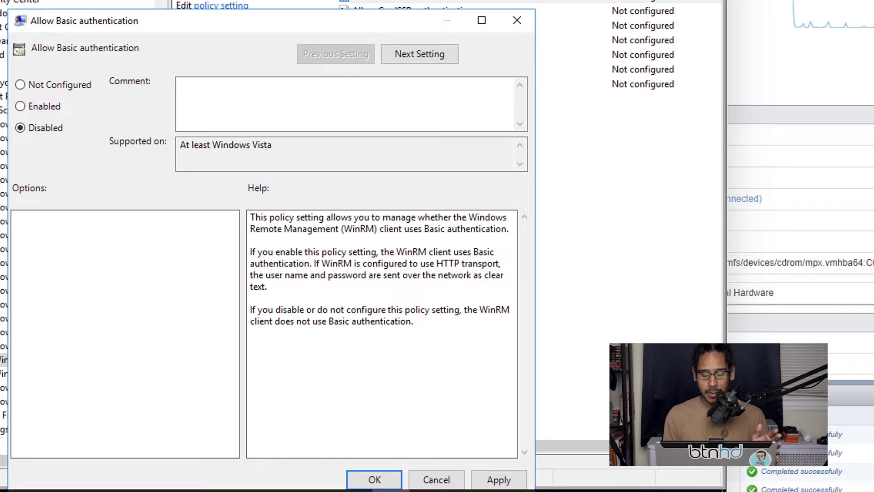
key(Return)
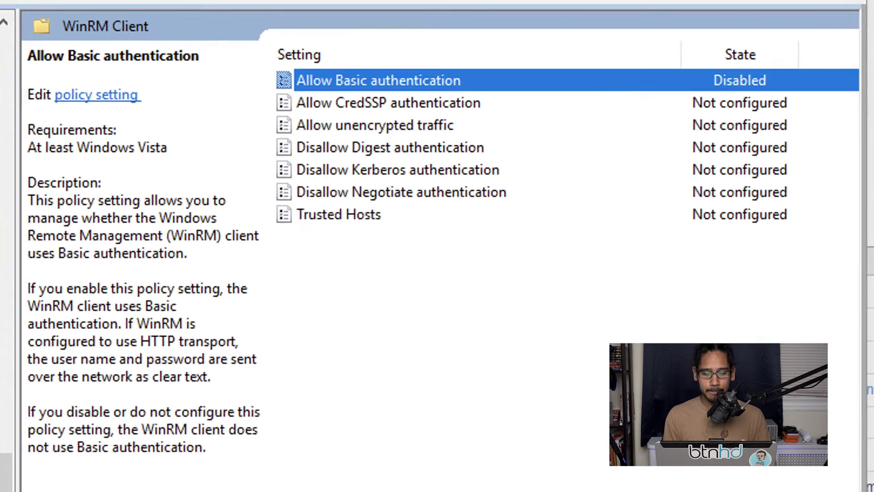
Set the WinRM Client policy Allow unencrypted traffic to Disabled
click(373, 131)
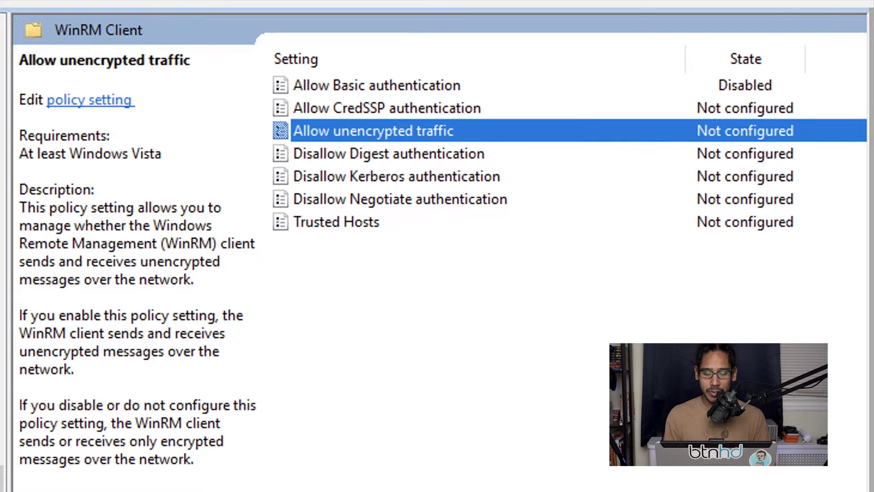
key(Return)
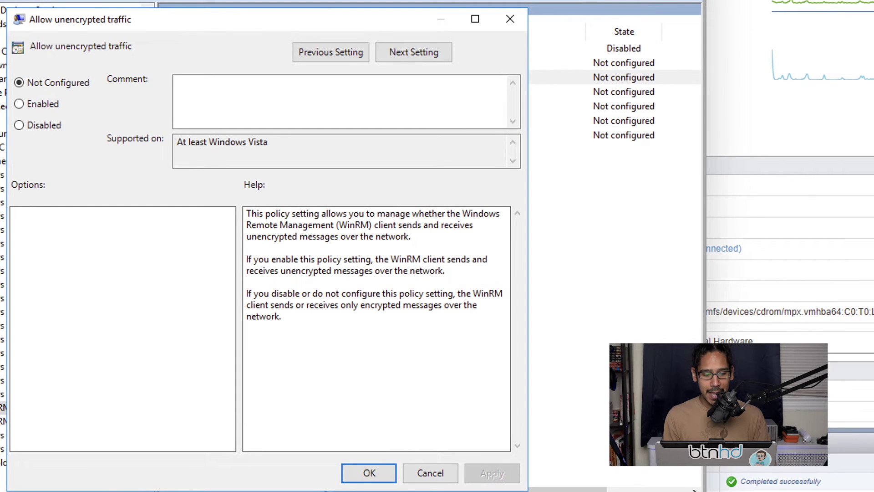
click(19, 124)
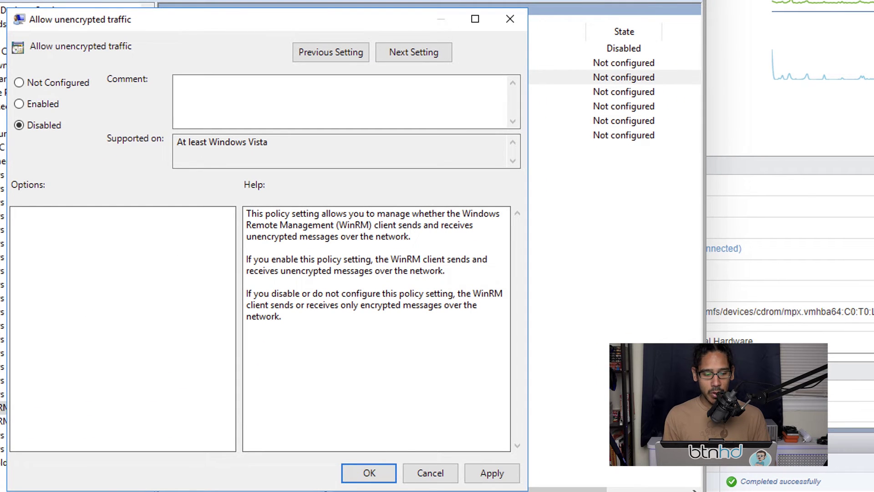
key(alt+a)
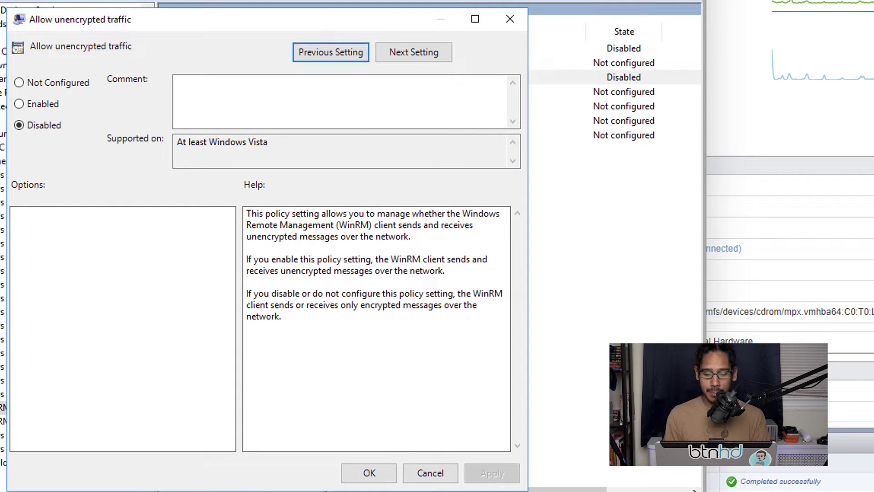
key(Return)
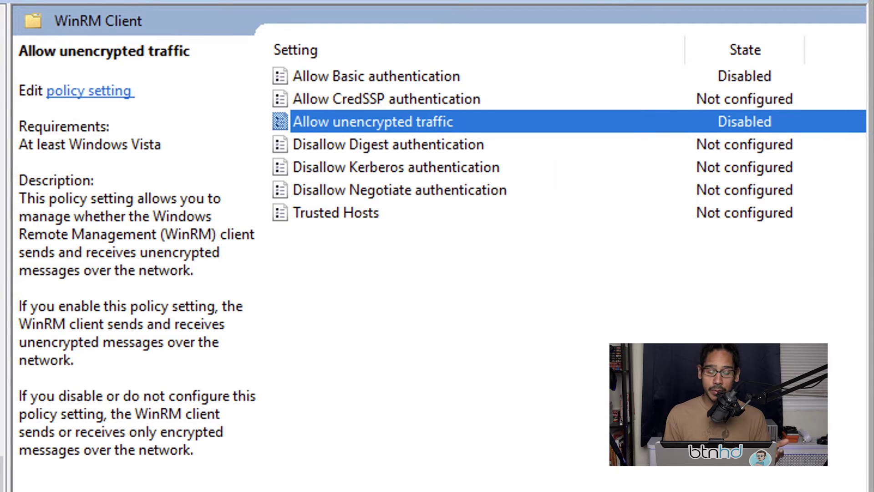
Set the WinRM Client policy Disallow Digest authentication to Enabled
key(Down)
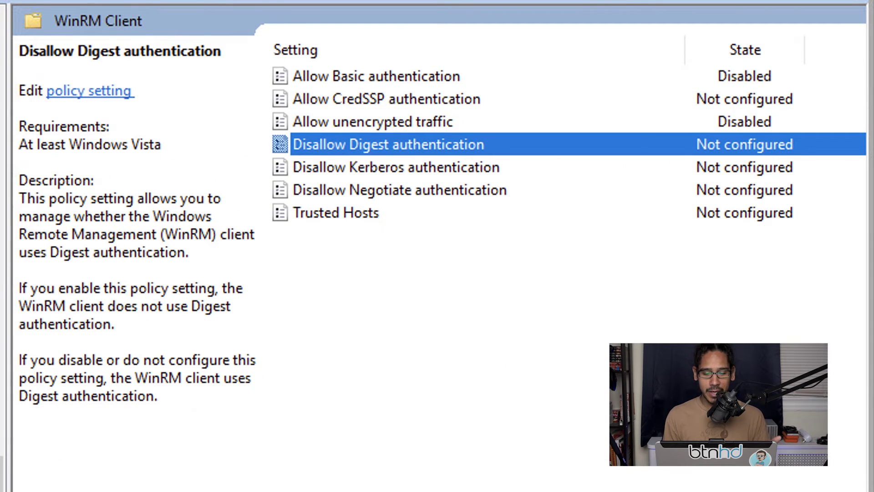
key(Return)
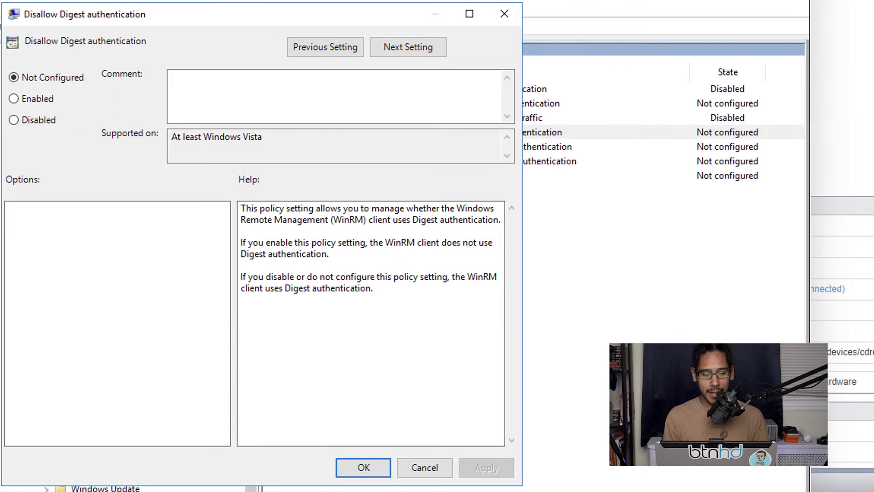
key(alt+e)
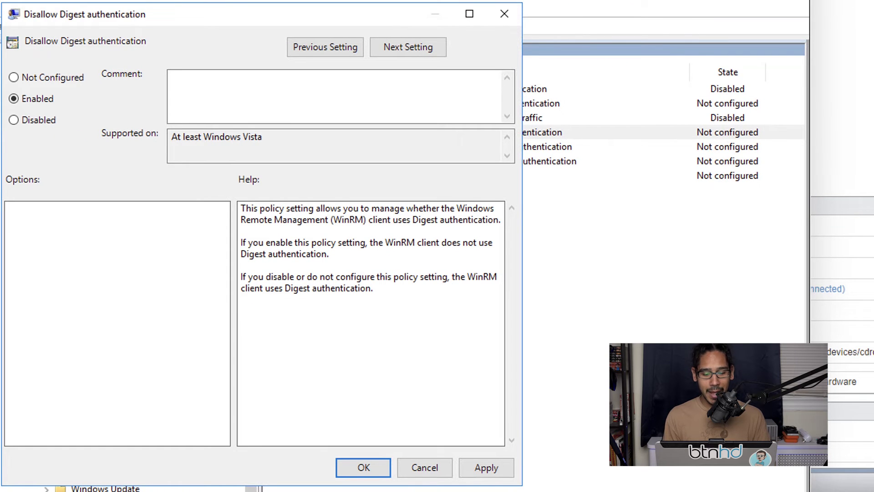
key(alt+a)
key(Escape)
Enable the WinRM Client policy Trusted Hosts with * as the TrustedHostsList
key(Down)
key(Down)
key(Down)
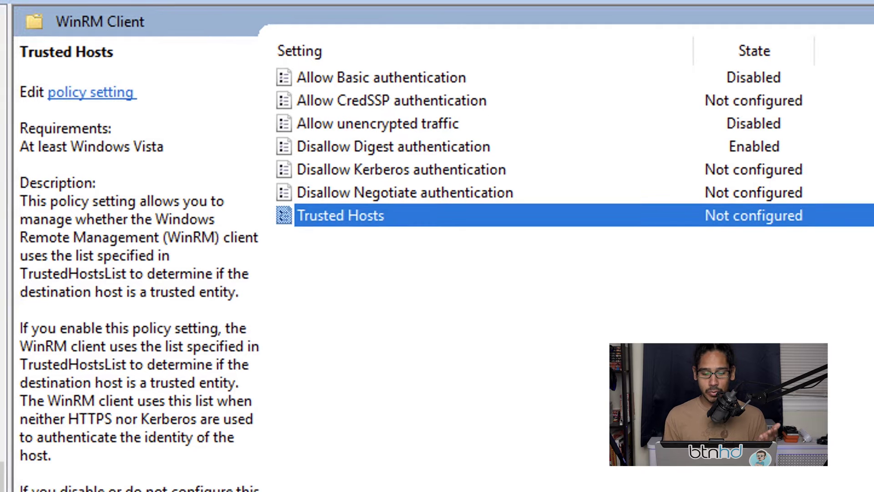
key(Return)
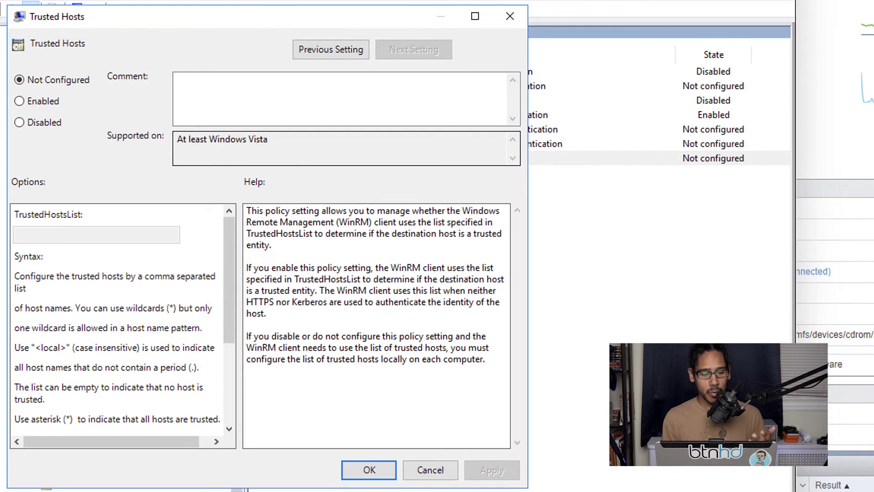
key(alt+e)
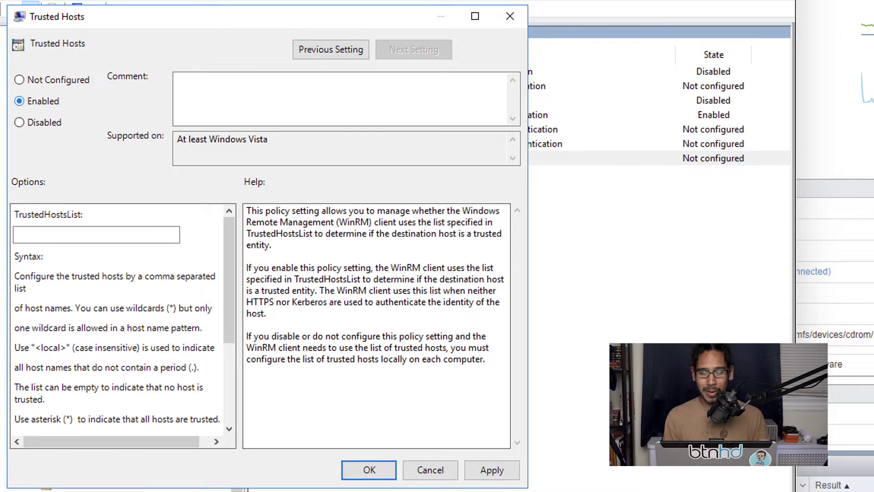
click(96, 234)
text(*)
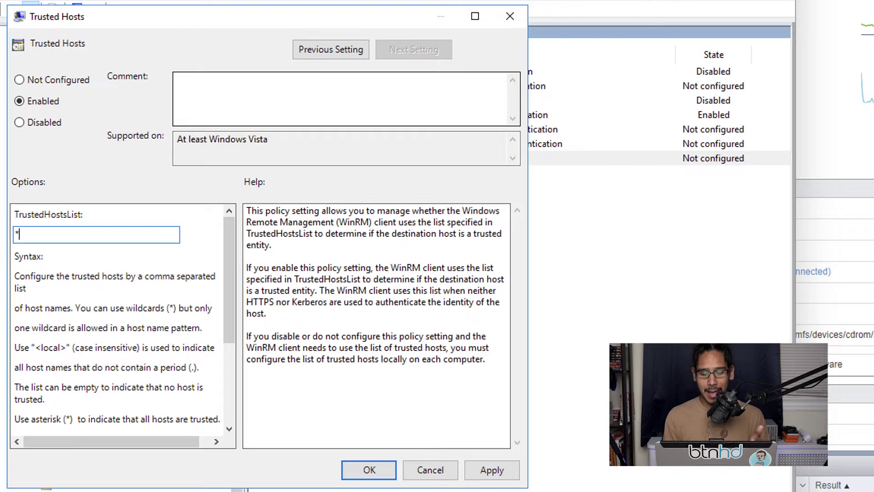
key(alt+a)
key(Escape)
Set Allow Basic authentication to Disabled in the WinRM Service policy settings
click(59, 463)
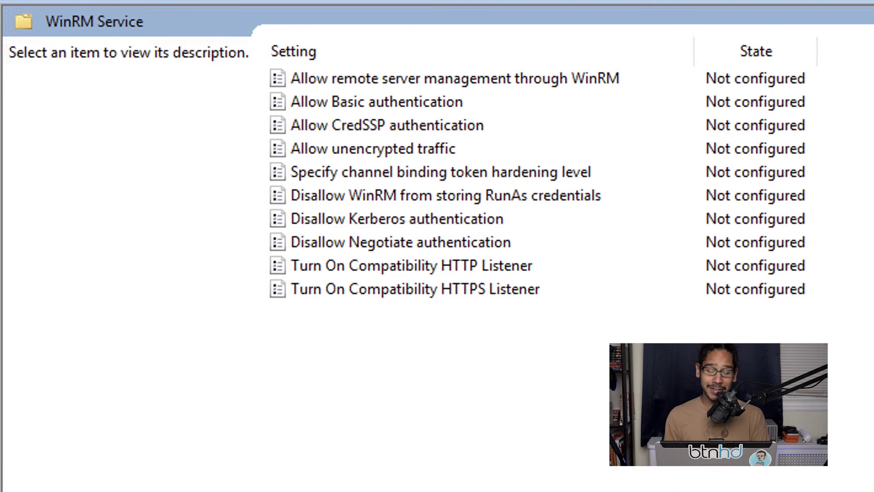
click(377, 101)
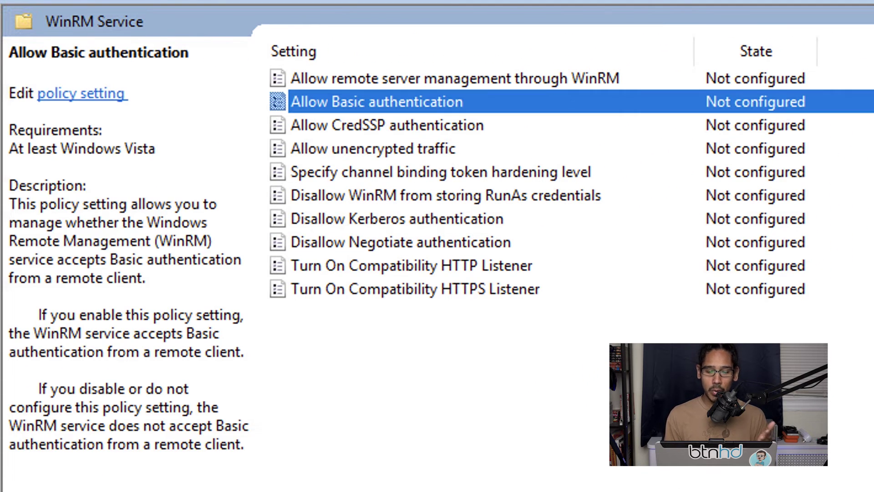
double_click(376, 102)
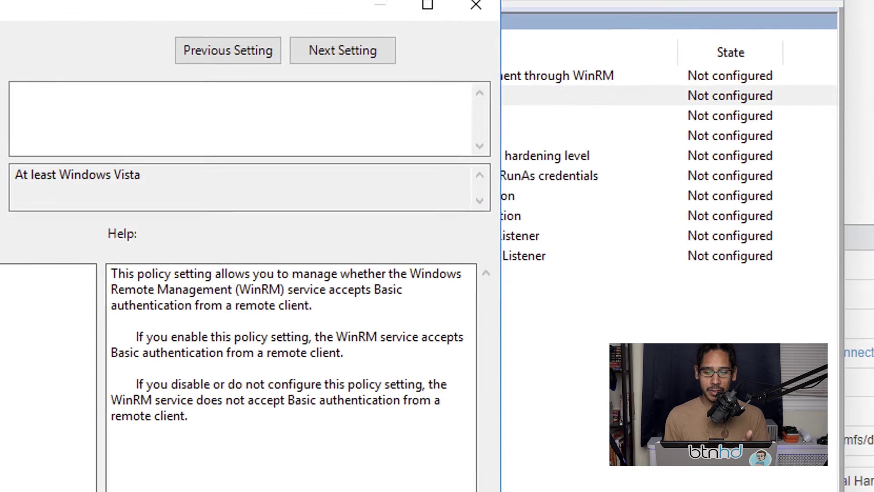
click(18, 125)
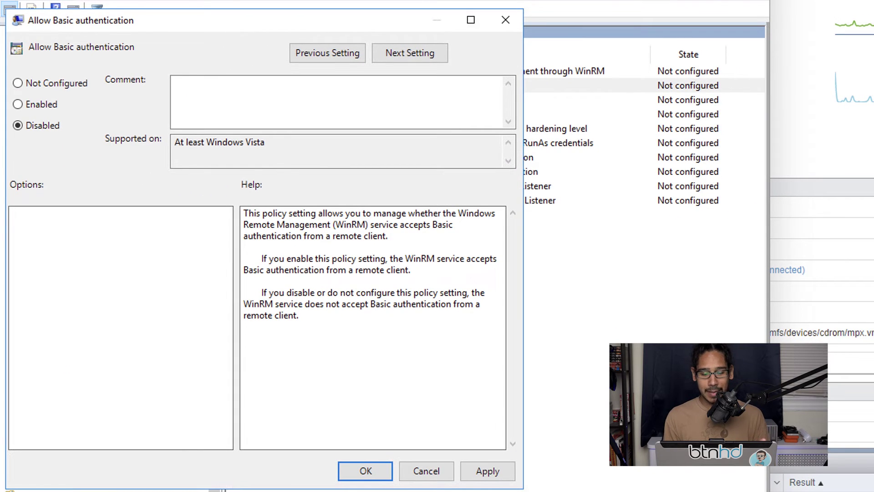
click(487, 471)
click(365, 471)
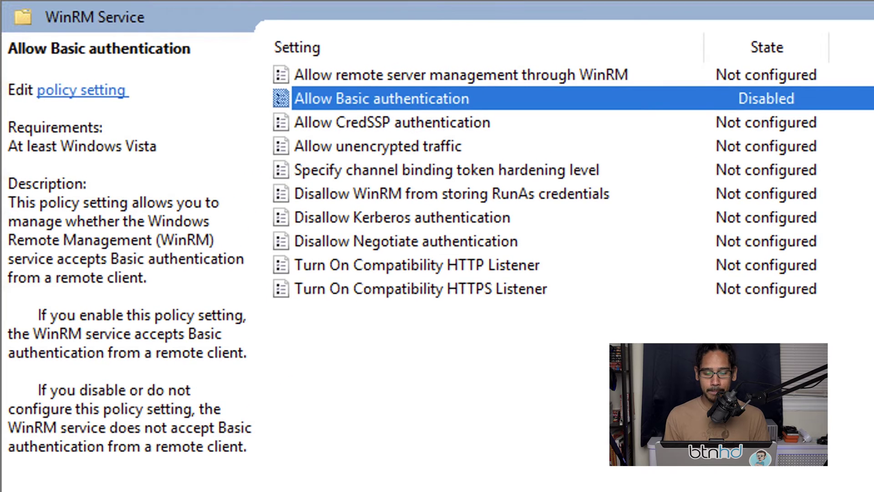
Enable Allow remote server management through WinRM for the WinRM Service, with * as both the IPv4 and IPv6 filter
click(460, 75)
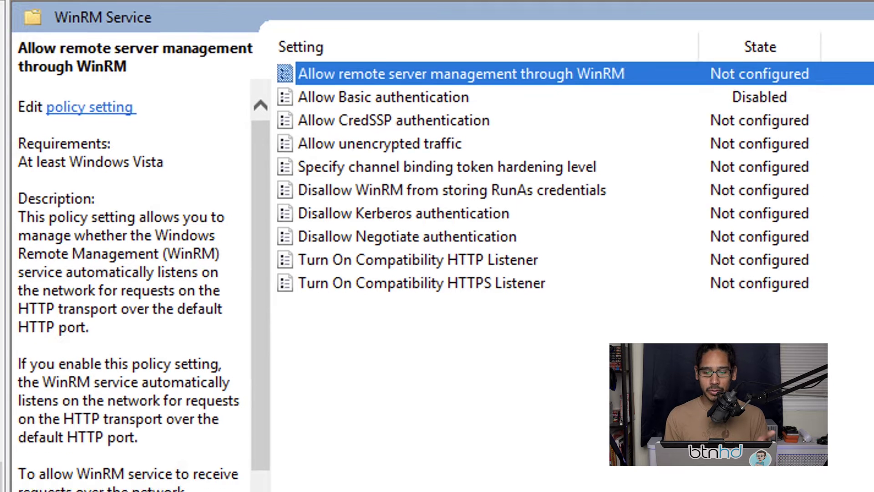
key(Return)
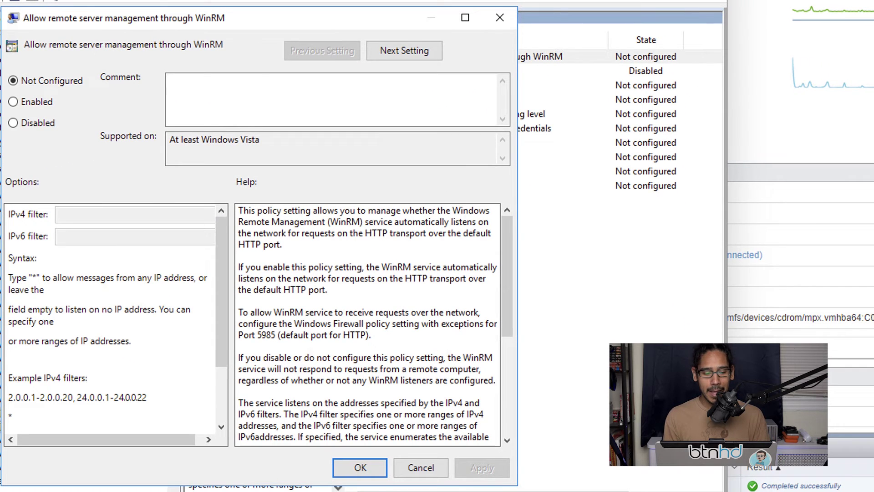
click(13, 101)
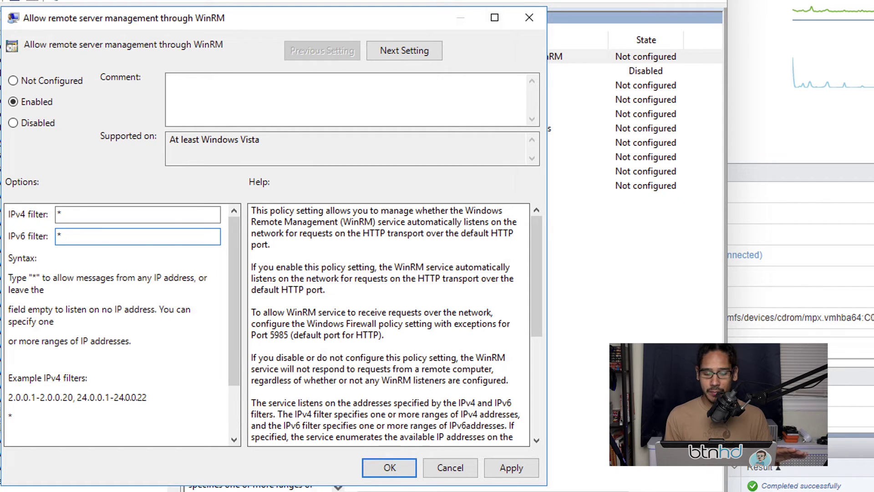
click(511, 467)
click(449, 467)
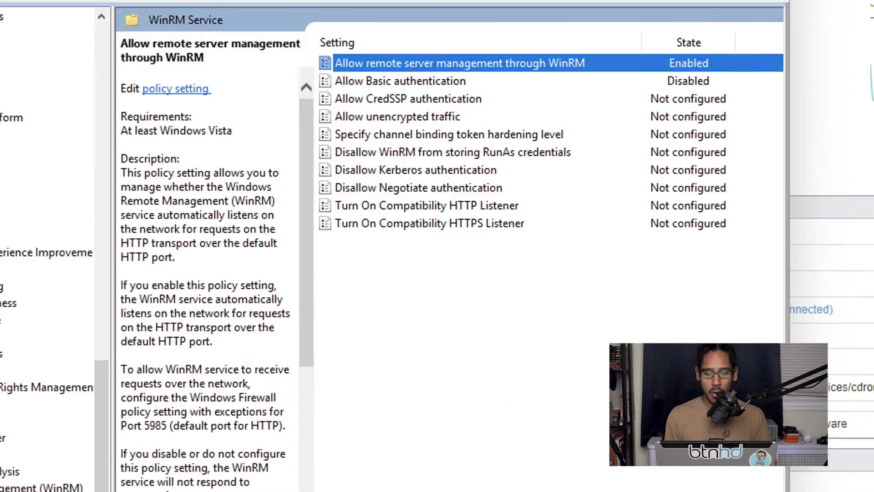
Set the WinRM Service policy Allow unencrypted traffic to Disabled
click(411, 99)
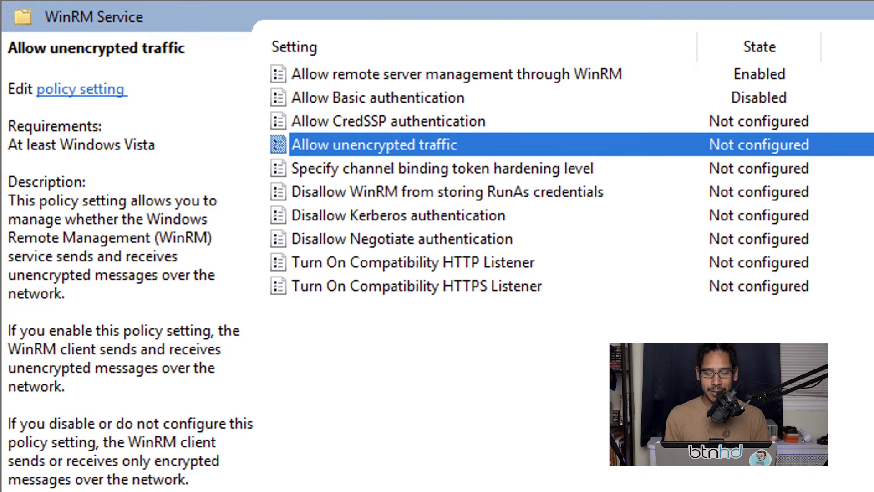
key(Return)
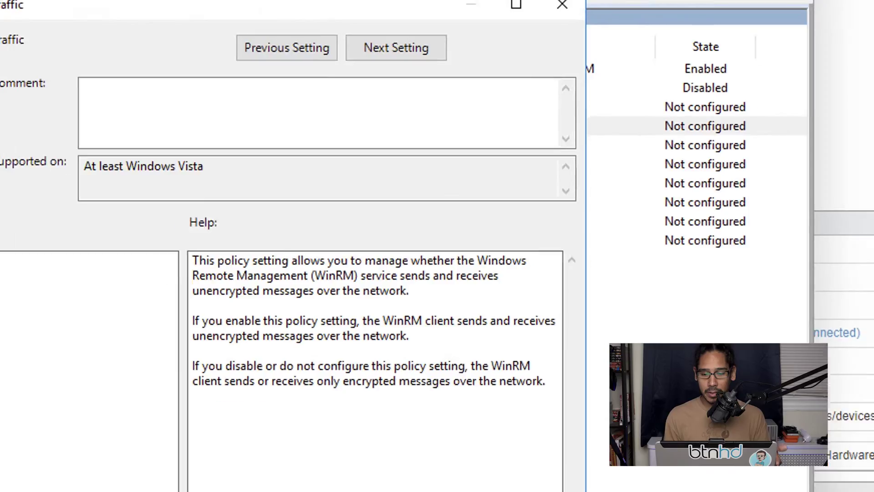
key(alt+d)
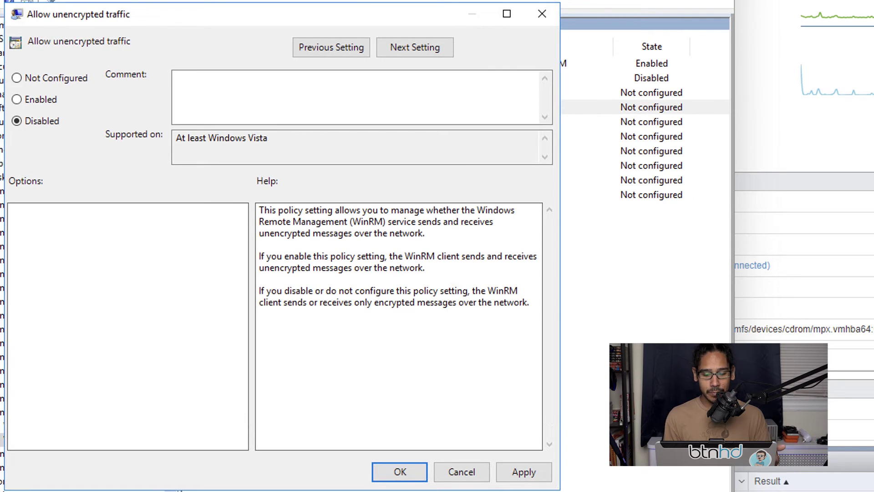
key(alt+a)
key(Return)
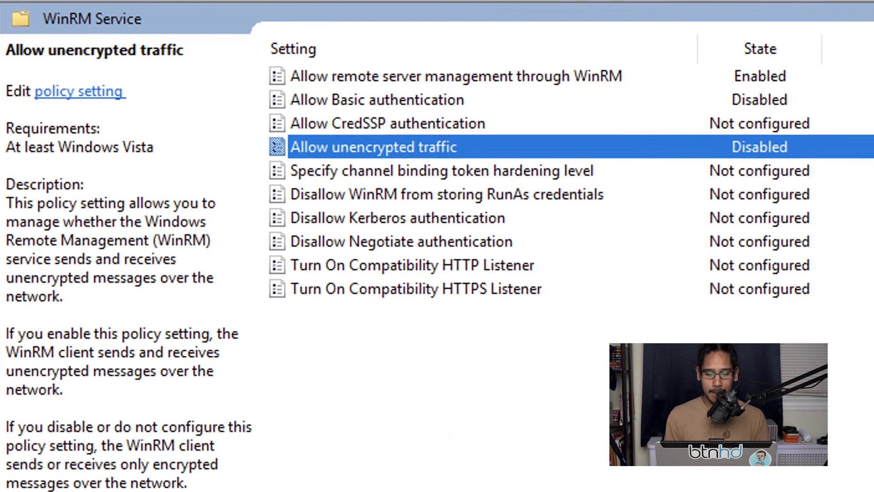